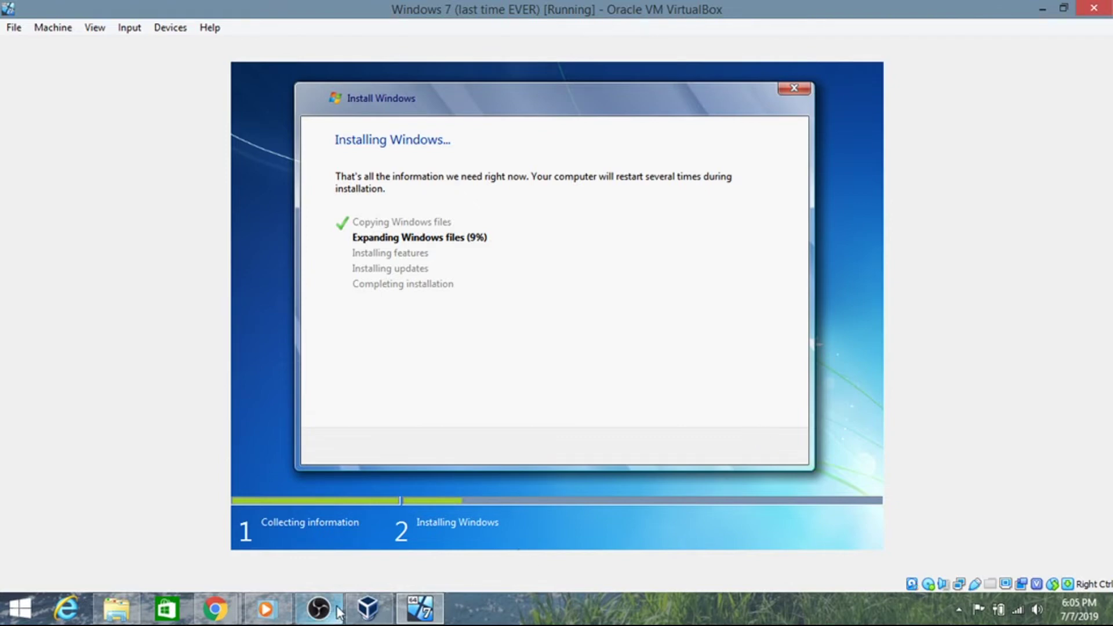
pyautogui.click(318, 608)
pyautogui.click(1023, 486)
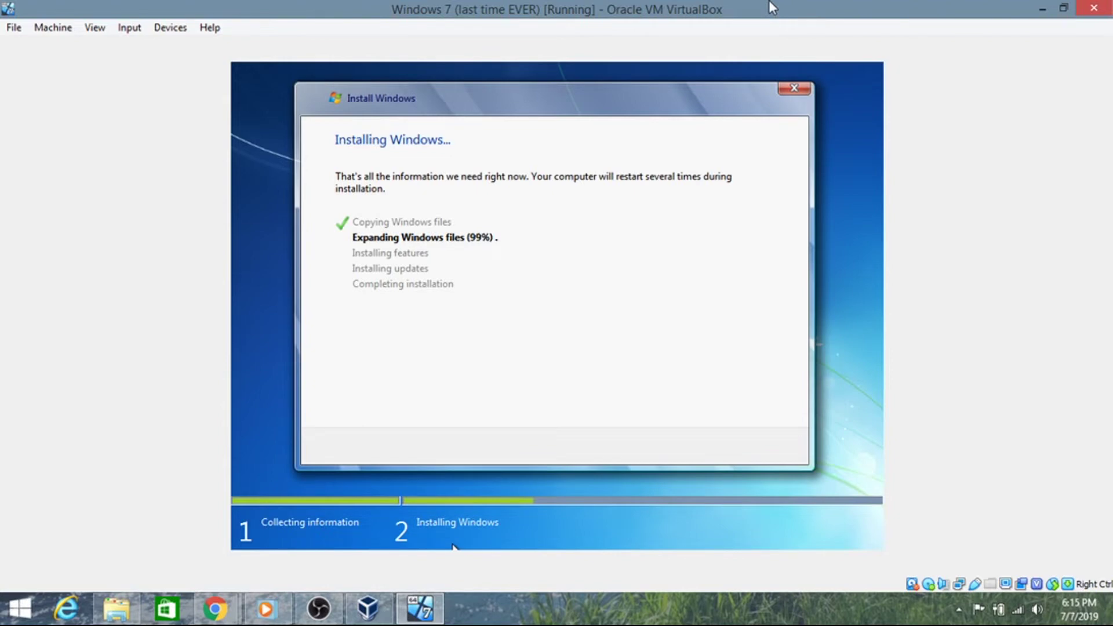
# Step: Close the media player running on the host computer
pyautogui.rightClick(265, 609)
pyautogui.click(229, 569)
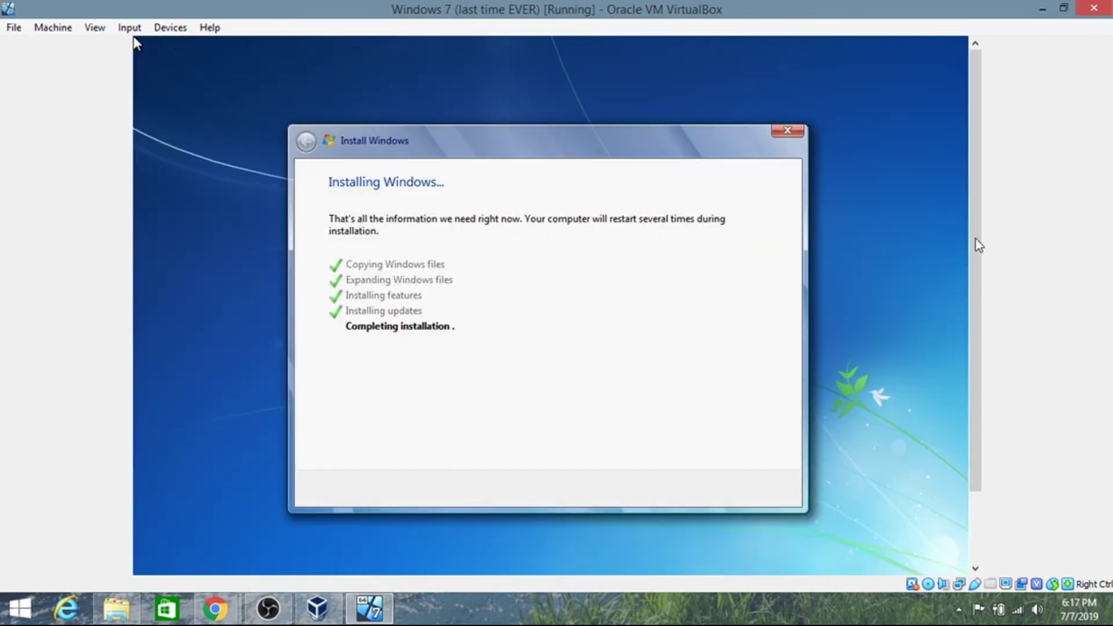
# Step: Switch the virtual machine to full-screen mode and enter "user" as the user name in the Windows setup
pyautogui.press('Control_R+f')
pyautogui.click(532, 374)
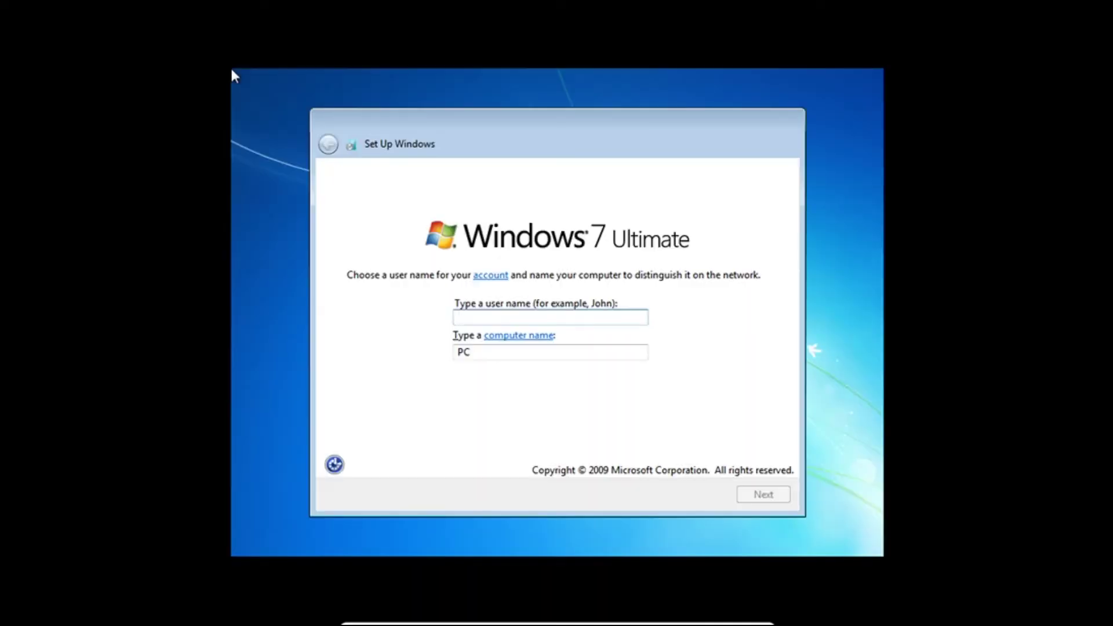
pyautogui.write('user')
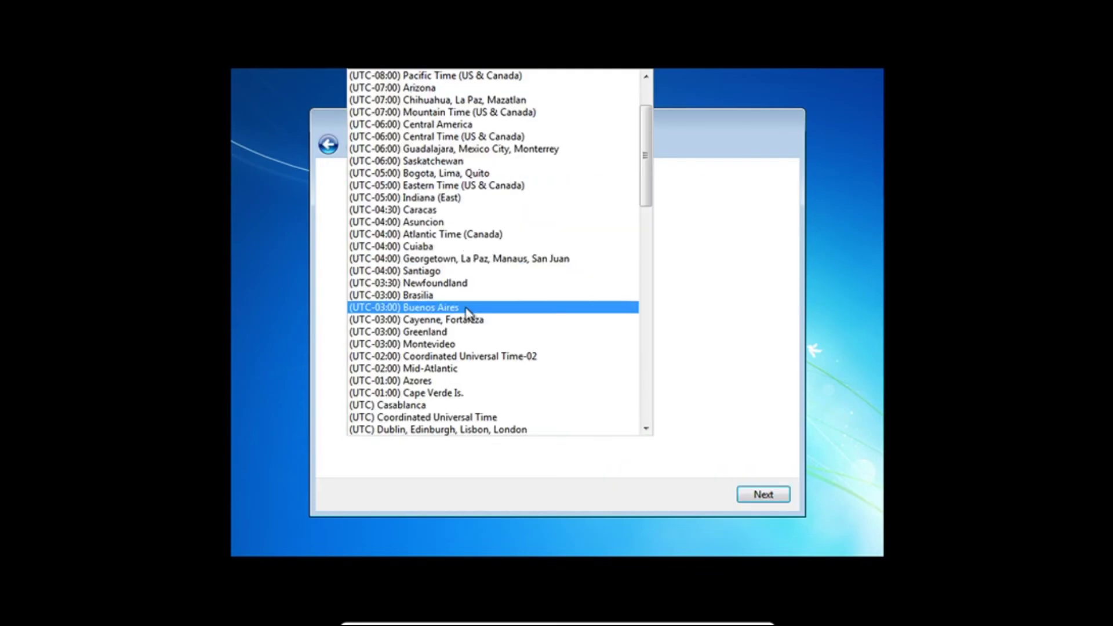
# Step: Choose the time zone and network location to finish setting up Windows 7 Ultimate
pyautogui.scroll(-3, 469, 313)
pyautogui.click(472, 437)
pyautogui.click(763, 494)
pyautogui.click(571, 281)
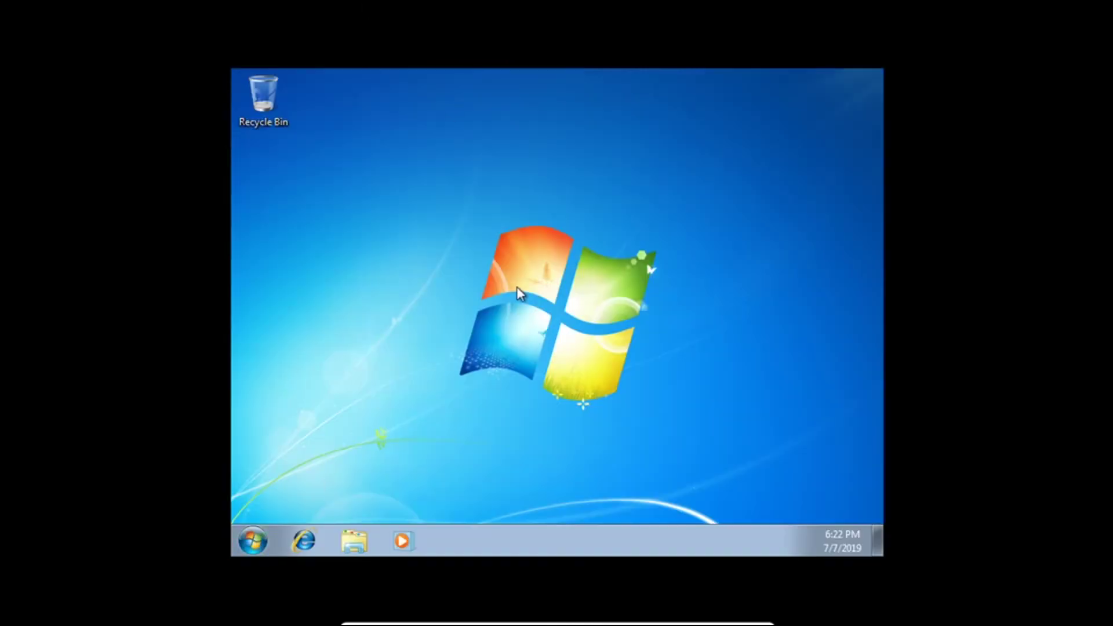
# Step: Check the Windows edition, processor, memory and system type in the computer's properties, and close the window
pyautogui.press('super')
pyautogui.rightClick(503, 348)
pyautogui.click(540, 483)
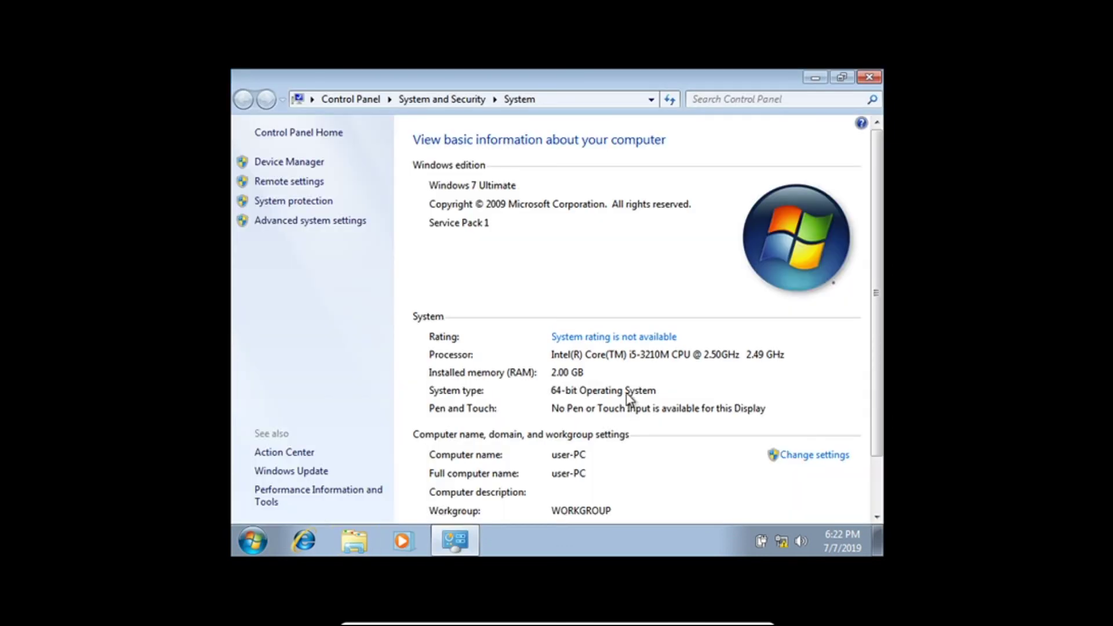
pyautogui.hotkey('alt', 'F4')
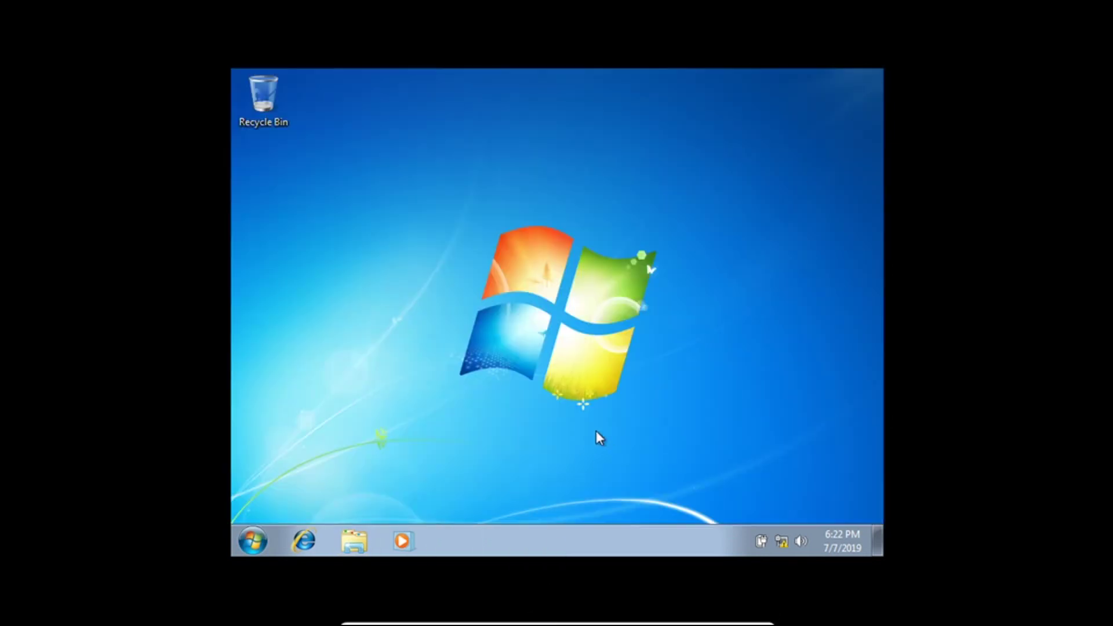
# Step: Return the virtual machine to windowed mode and insert the Guest Additions CD image
pyautogui.moveTo(752, 467); pyautogui.dragTo(408, 169)
pyautogui.click(745, 616)
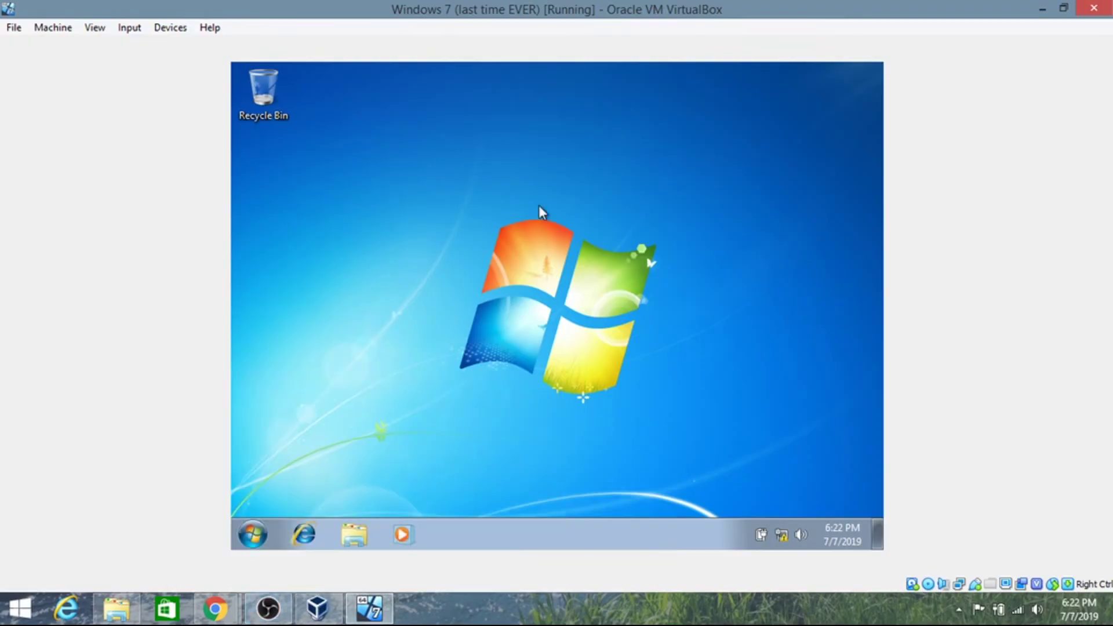
pyautogui.click(170, 27)
pyautogui.click(209, 187)
# Step: Run VBoxWindowsAdditions-amd64 from the Guest Additions CD drive and allow it to make changes to the computer
pyautogui.click(253, 534)
pyautogui.click(464, 297)
pyautogui.doubleClick(557, 279)
pyautogui.doubleClick(522, 355)
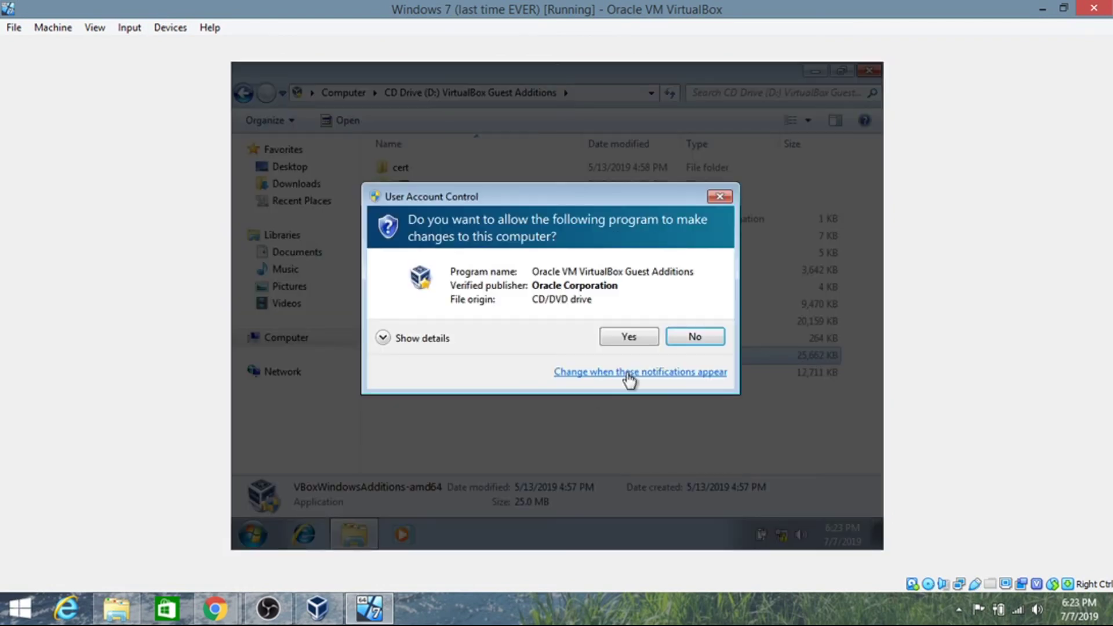
pyautogui.click(632, 333)
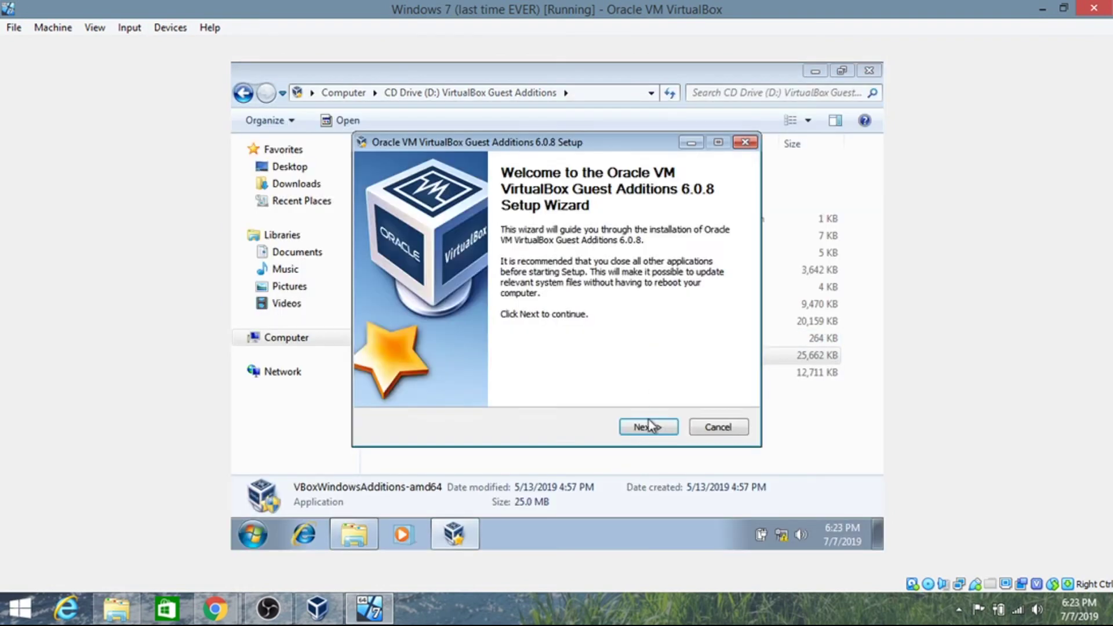
# Step: Install VirtualBox Guest Additions 6.0.8 in the guest and restart it to finish the setup
pyautogui.click(650, 427)
pyautogui.click(650, 427)
pyautogui.click(699, 375)
pyautogui.click(710, 376)
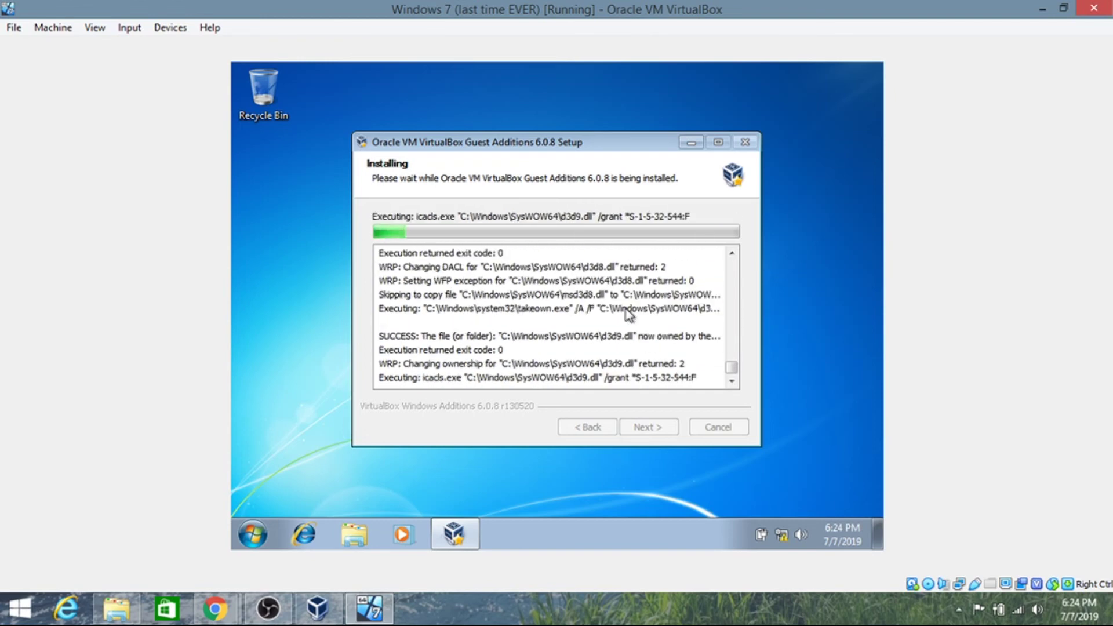
pyautogui.press('Return')
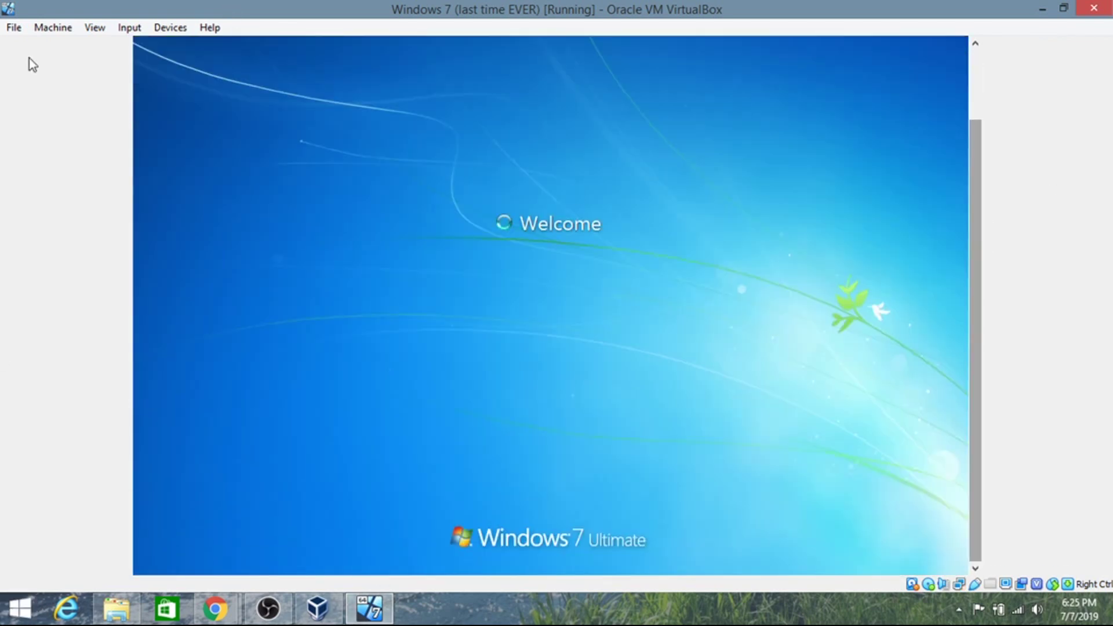
# Step: Switch the restarted Windows 7 virtual machine to full-screen mode
pyautogui.press('Control_R+f')
pyautogui.click(523, 370)
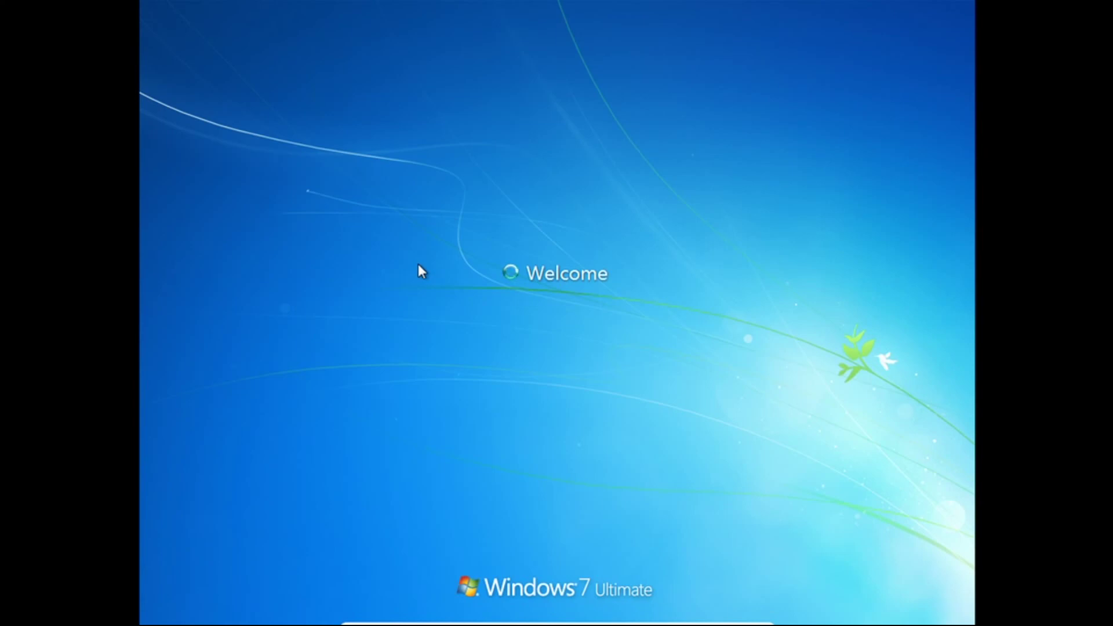
# Step: Open the Computer window to look at the drives, and close it
pyautogui.press('super')
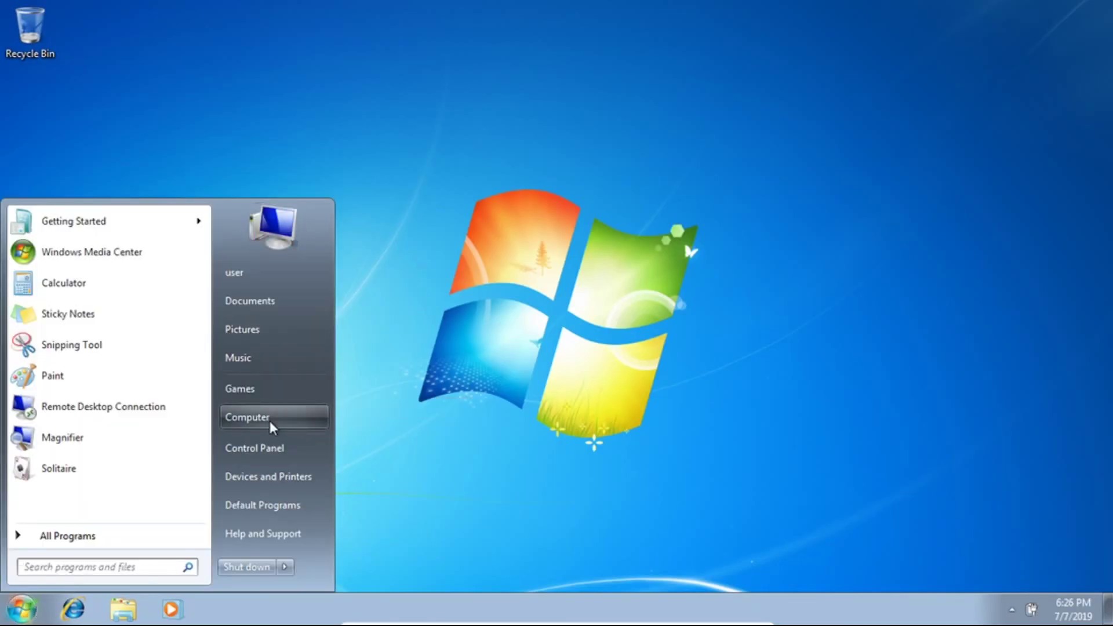
pyautogui.click(270, 418)
pyautogui.click(893, 81)
# Step: Shut down the Windows 7 guest and close the VirtualBox Manager
pyautogui.press('super')
pyautogui.click(793, 97)
pyautogui.press('super')
pyautogui.click(246, 568)
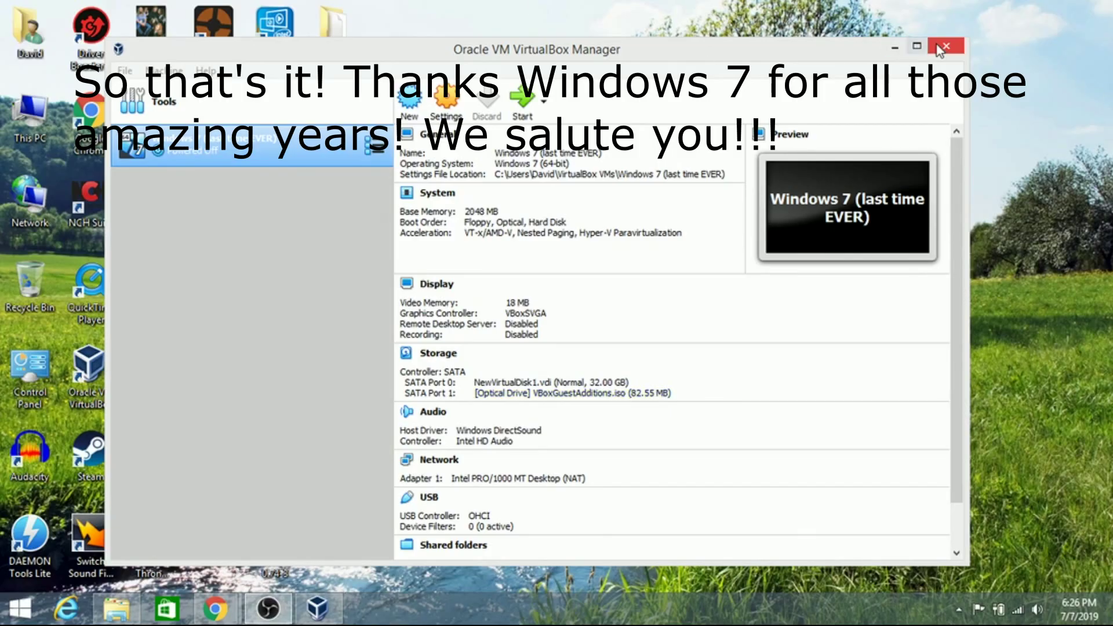
pyautogui.click(946, 46)
pyautogui.click(268, 609)
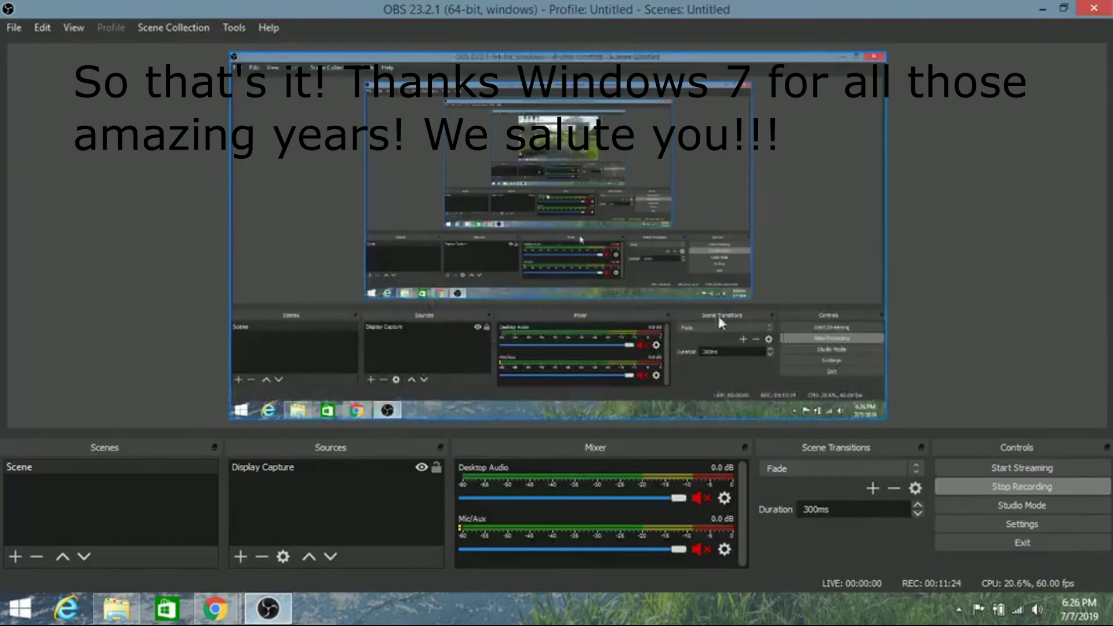